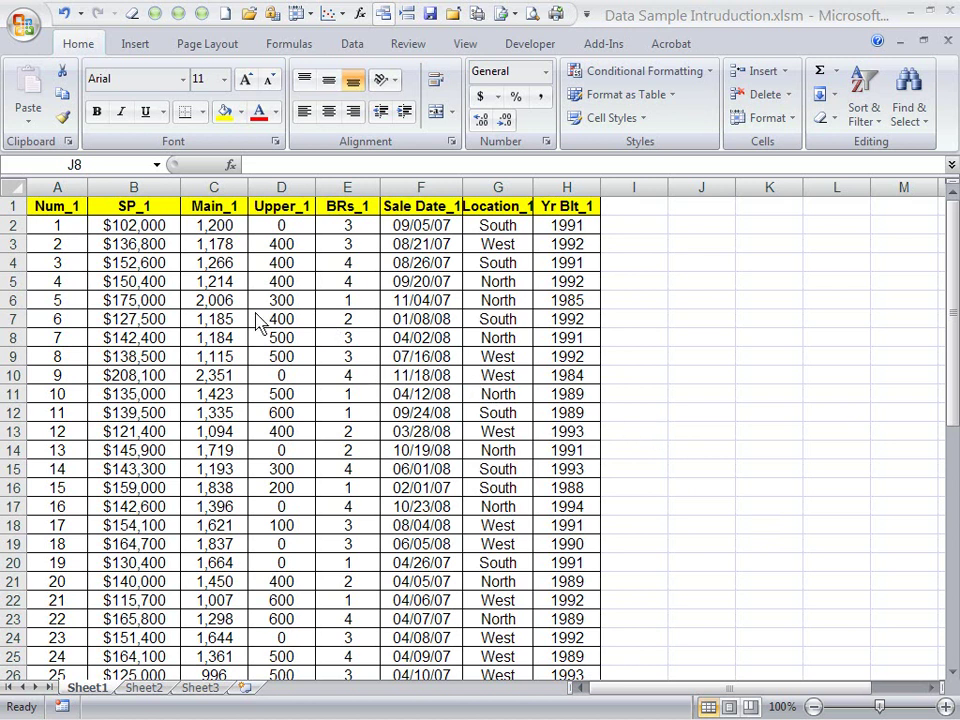
- Clear the 1,200 in cell C2 and change E3's bedroom count to Three
click(202, 225)
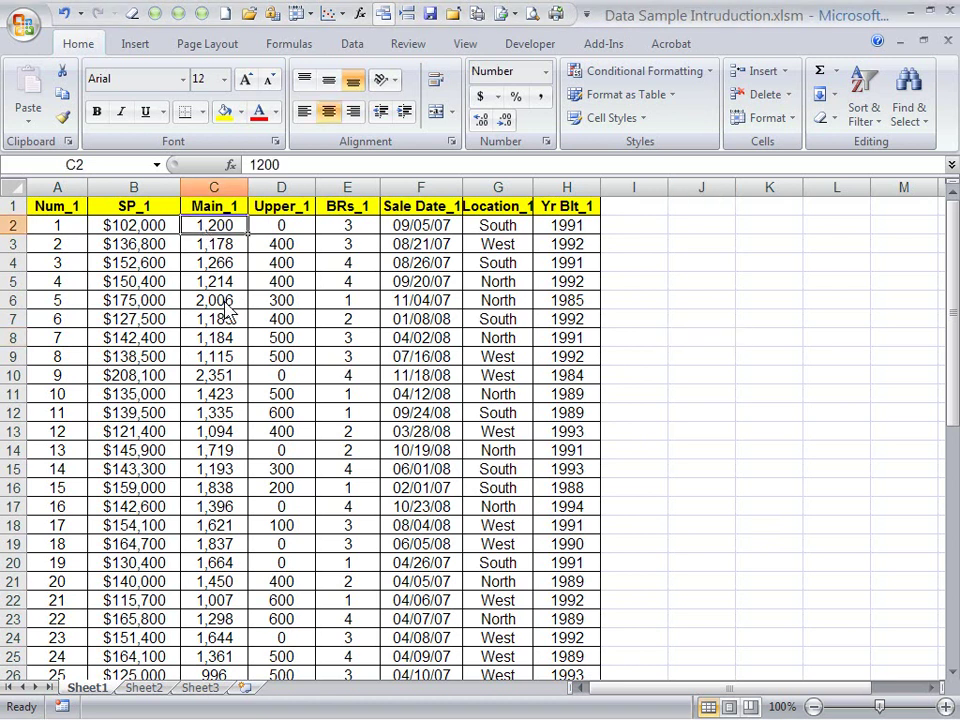
key(Delete)
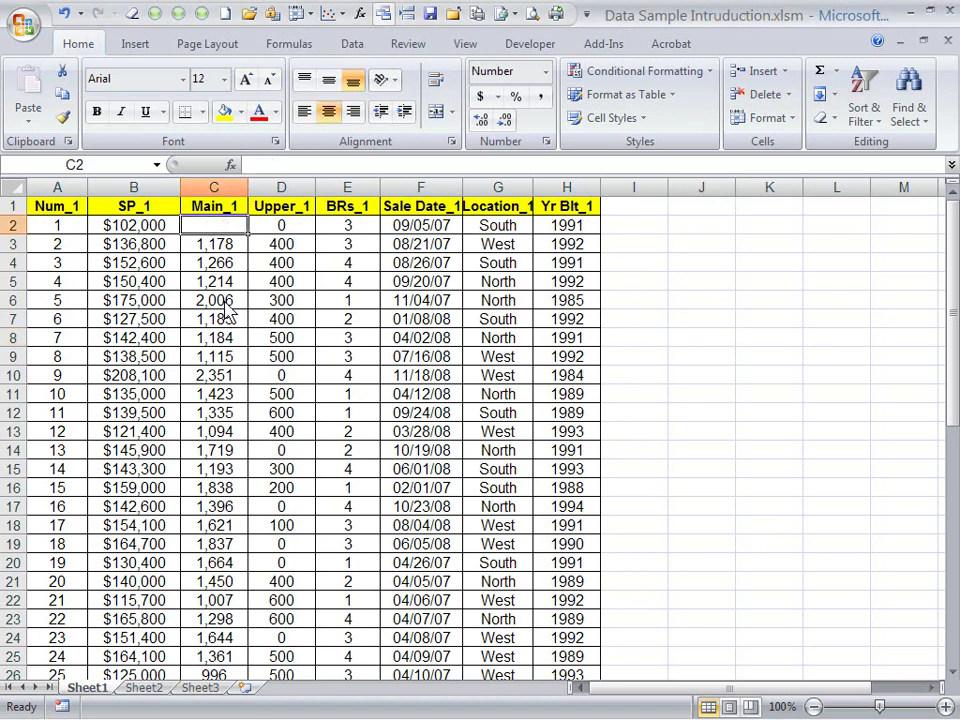
click(350, 250)
text(Th)
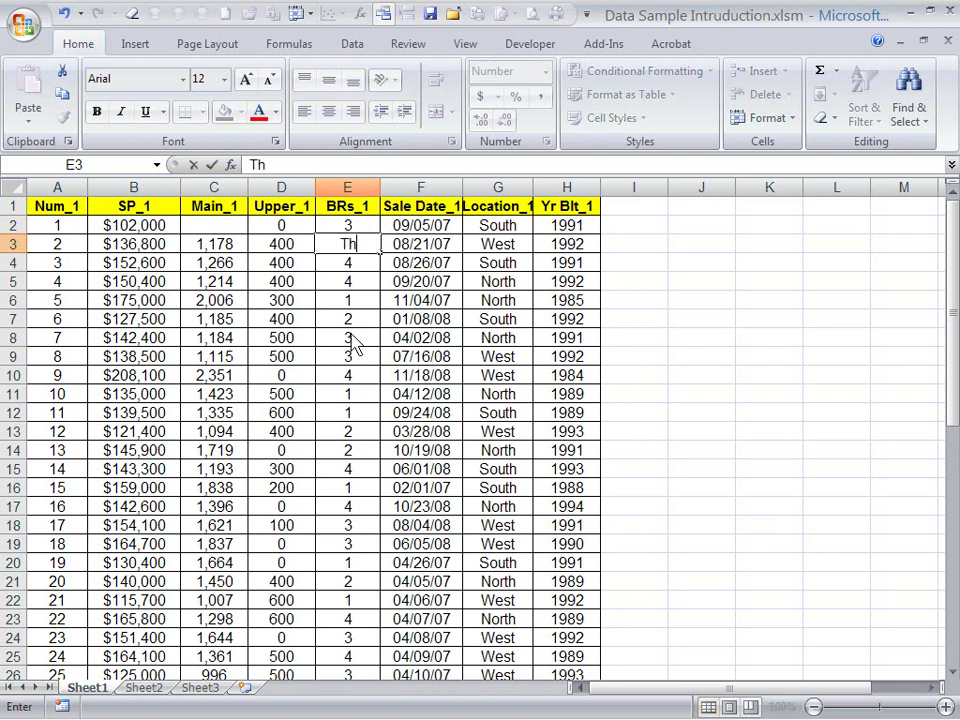
text(ree)
click(701, 357)
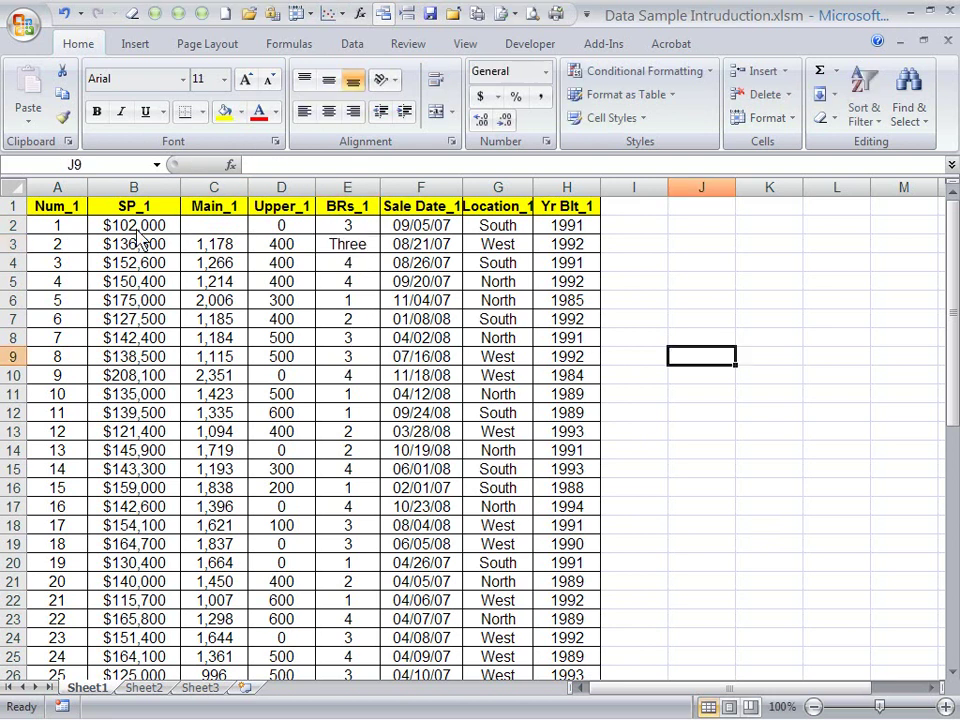
- Copy the sales table range A1:H51
drag(60, 207, 570, 647)
right_click(388, 497)
click(442, 174)
scroll(442, 400, up, 9)
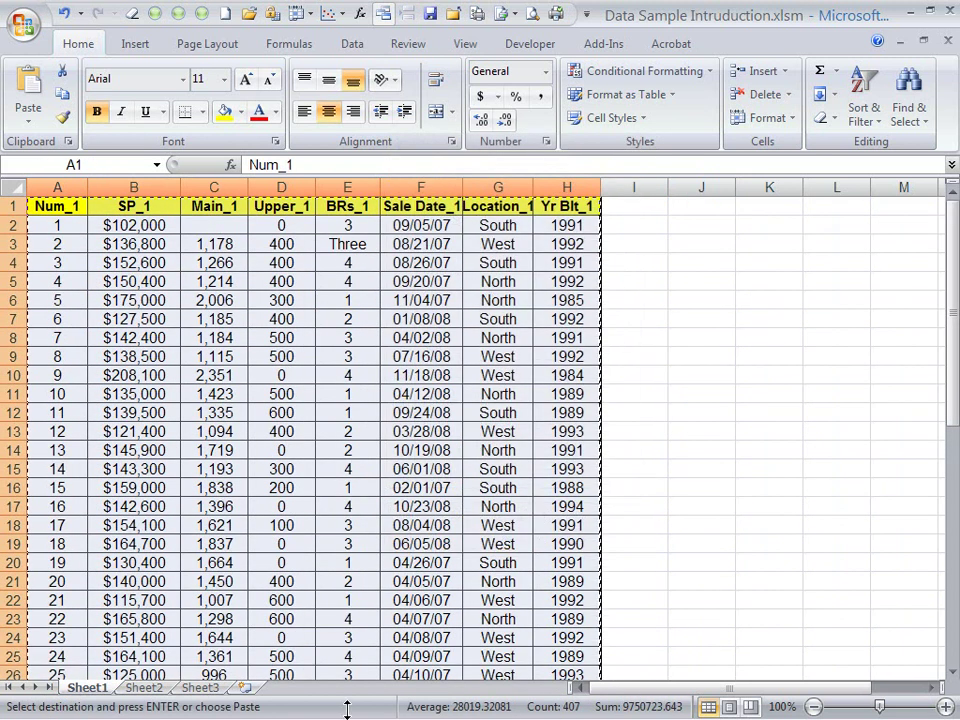
- Start a new valuation, dismiss the Excel file picker, and load the sales data from the clipboard
click(335, 705)
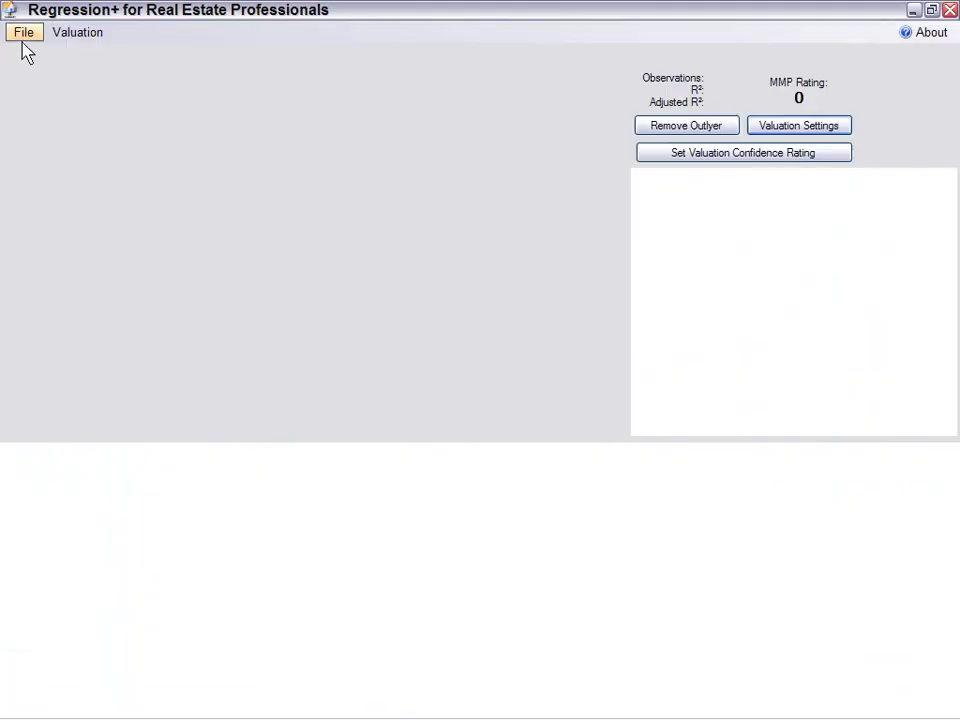
click(22, 33)
click(52, 60)
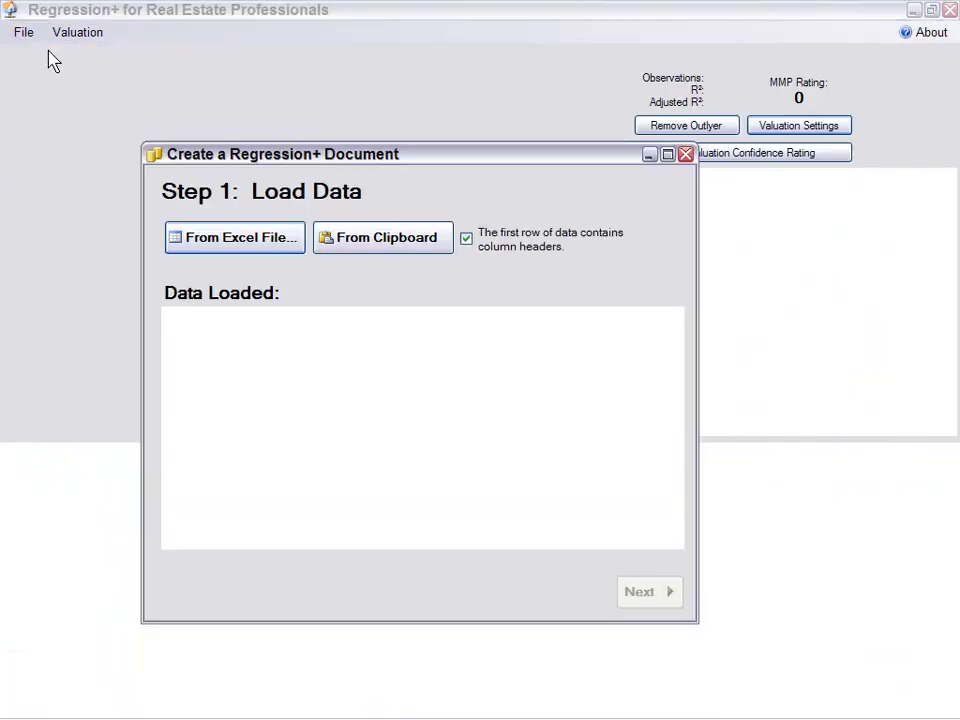
click(240, 240)
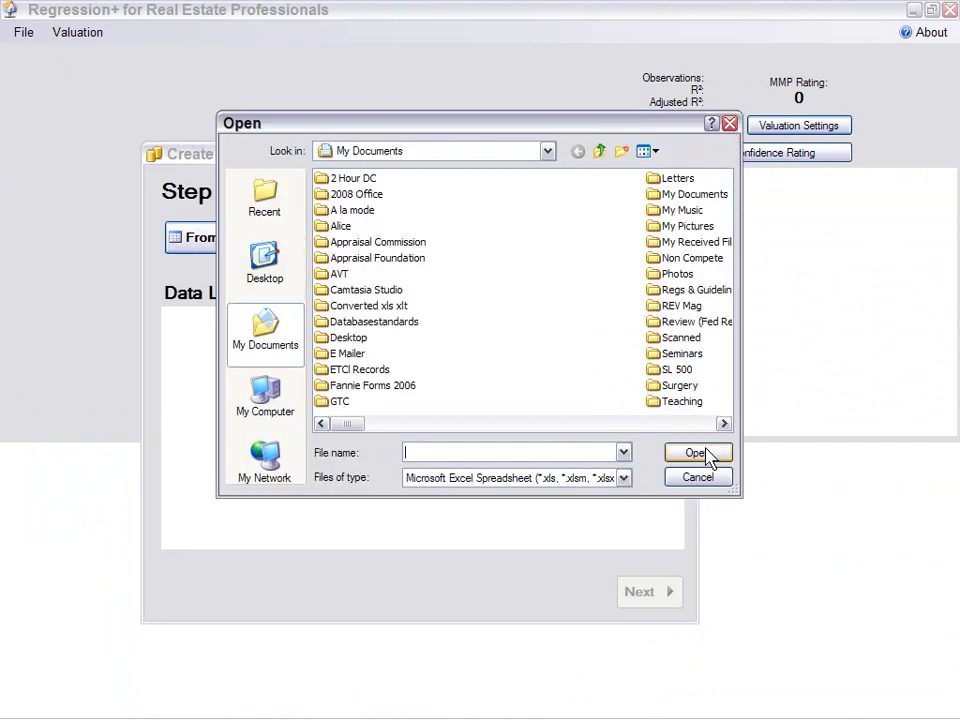
click(701, 478)
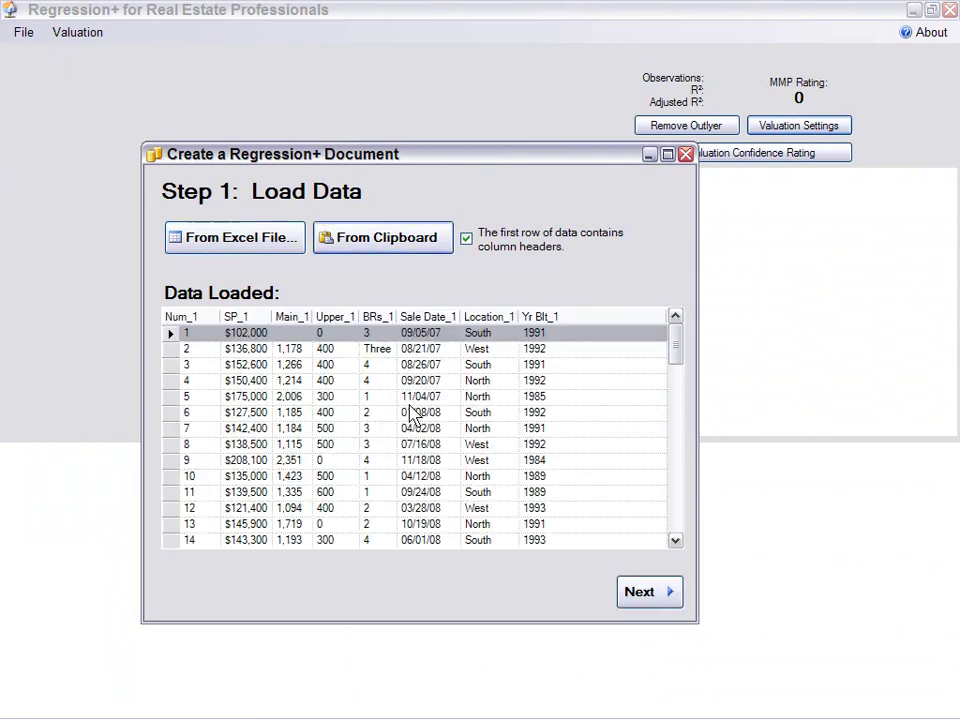
click(660, 598)
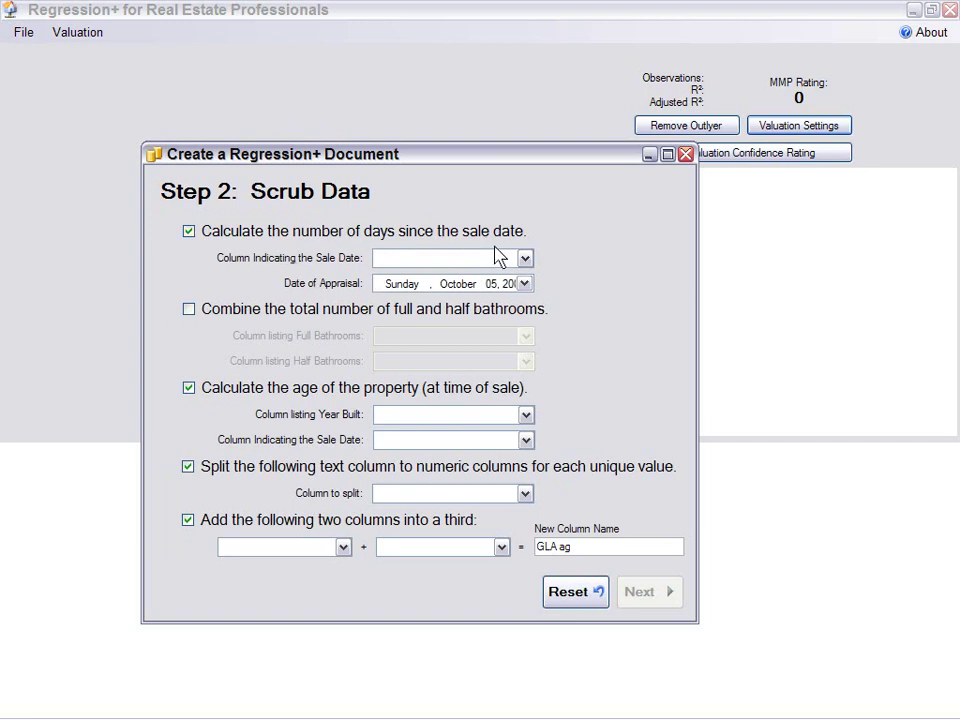
- Use Sale Date_1 as the sale date and Yr Blt_1 as the year built
click(525, 259)
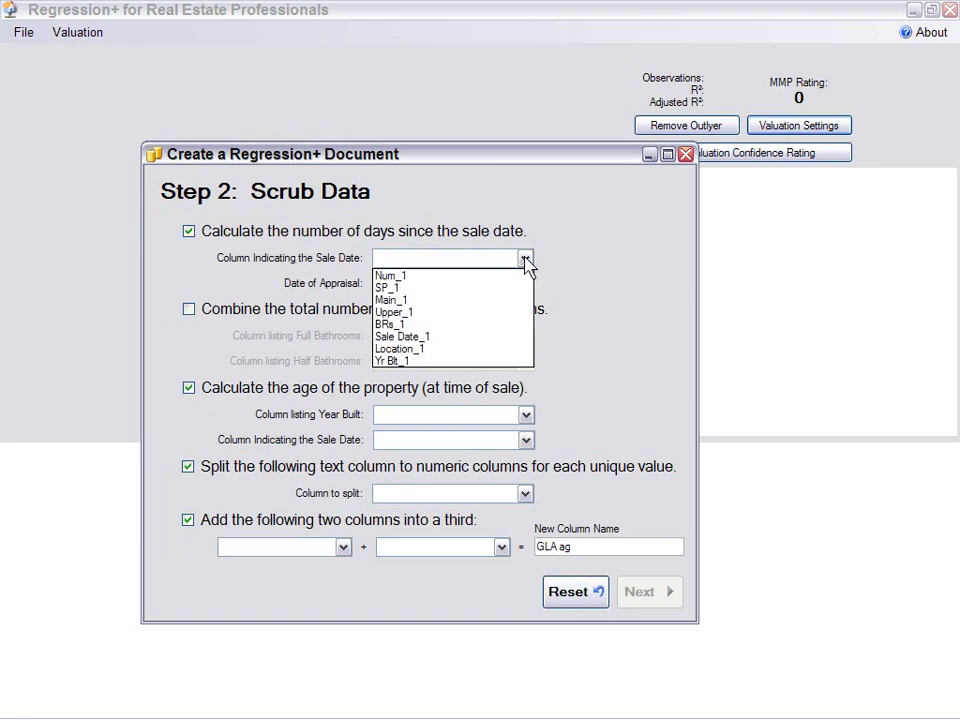
click(450, 336)
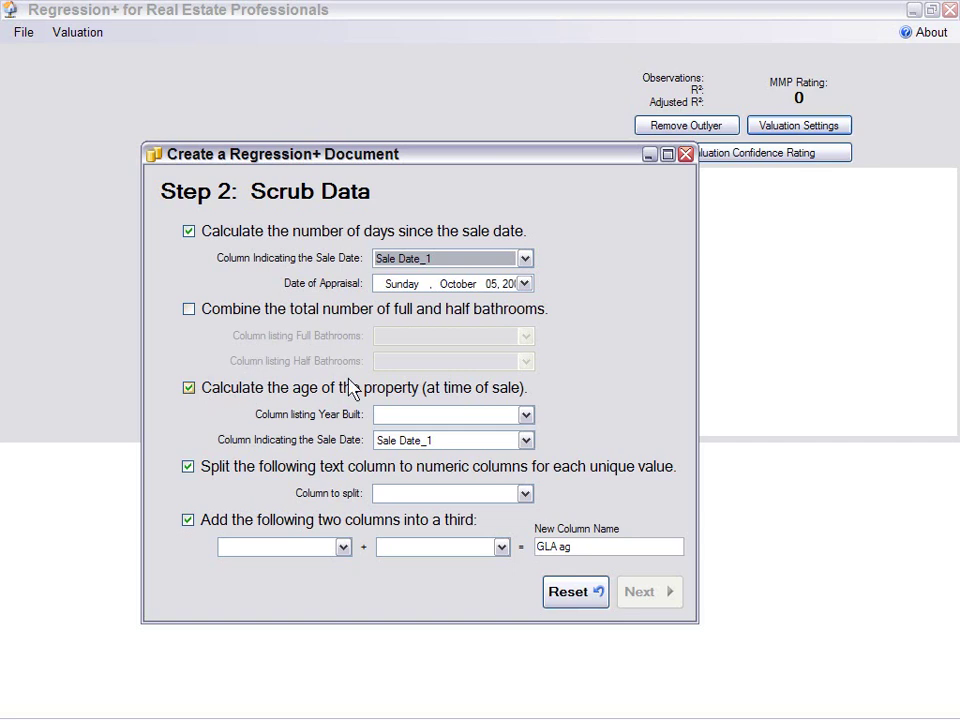
click(526, 415)
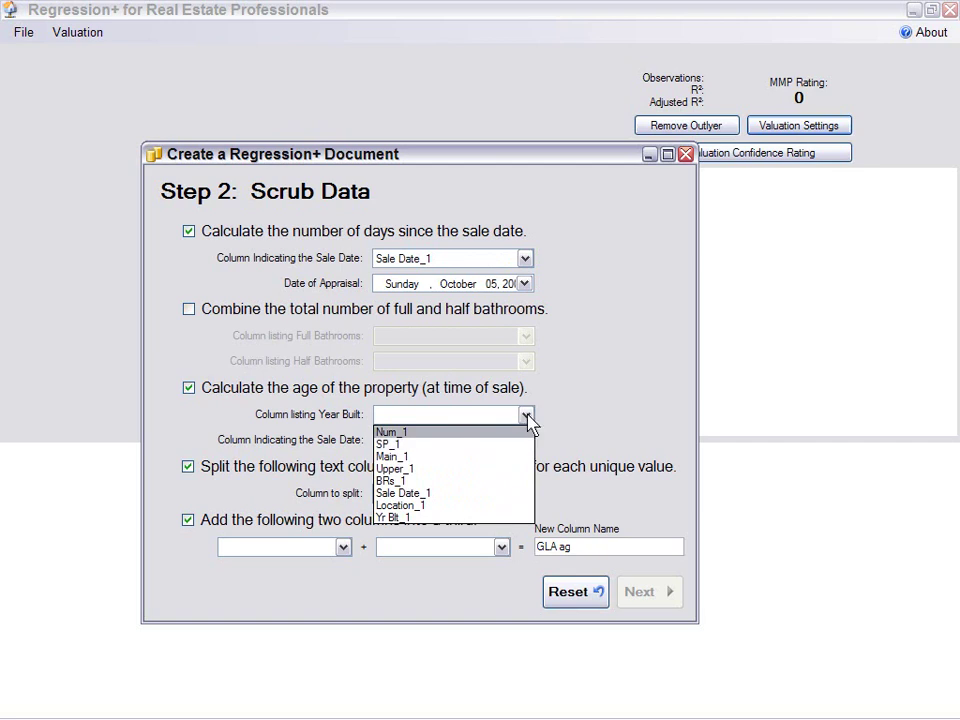
click(450, 519)
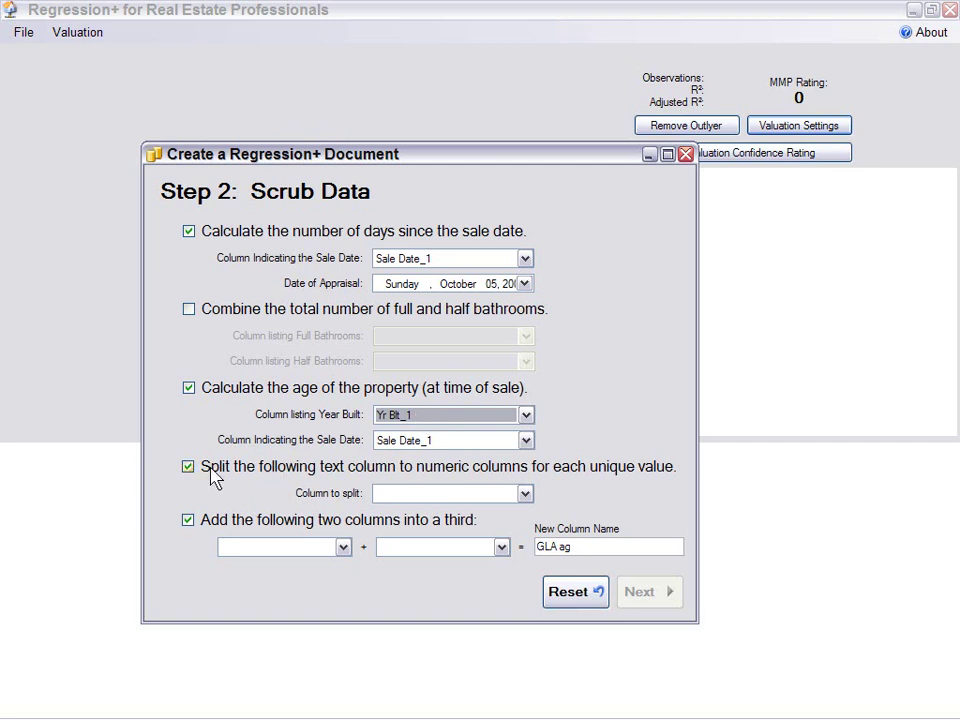
- Split Location_1 into columns and sum Main_1 and Upper_1 into GLA ag
click(524, 494)
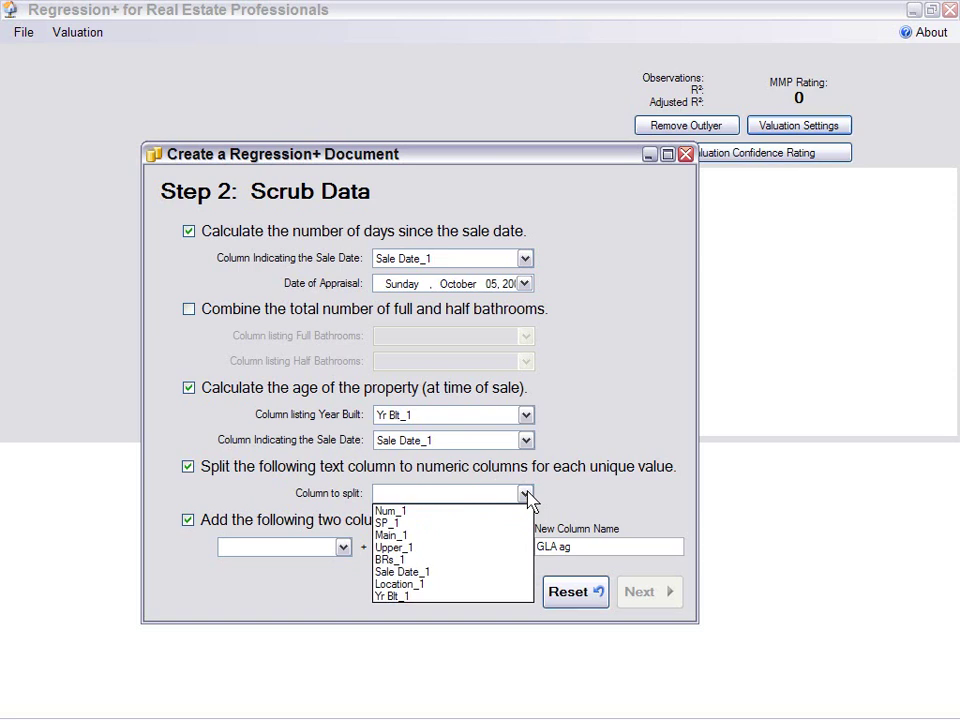
click(412, 586)
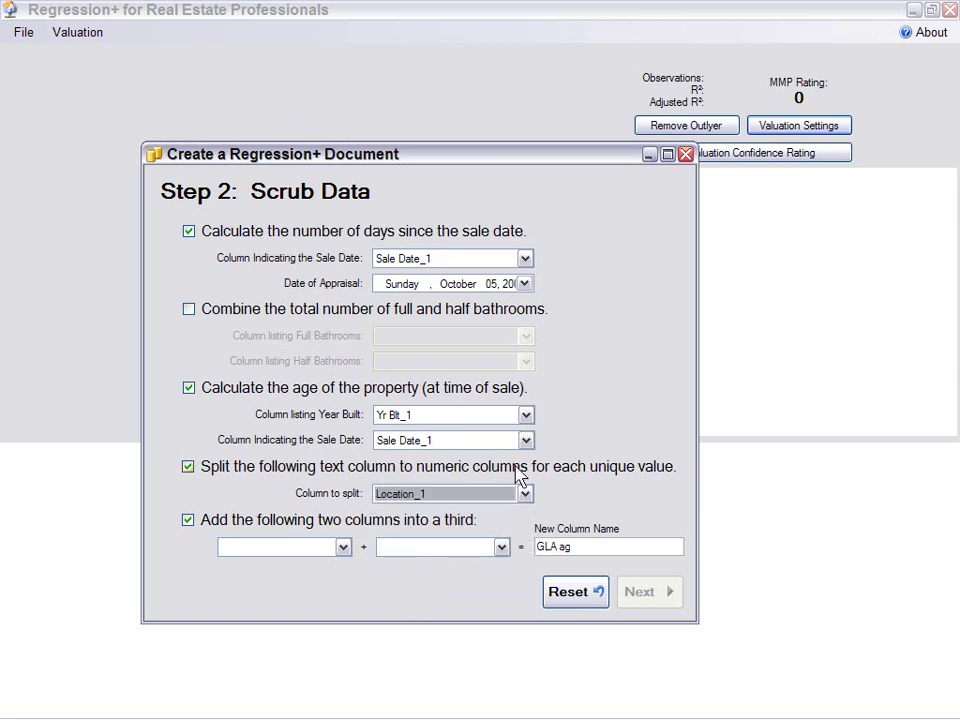
click(342, 548)
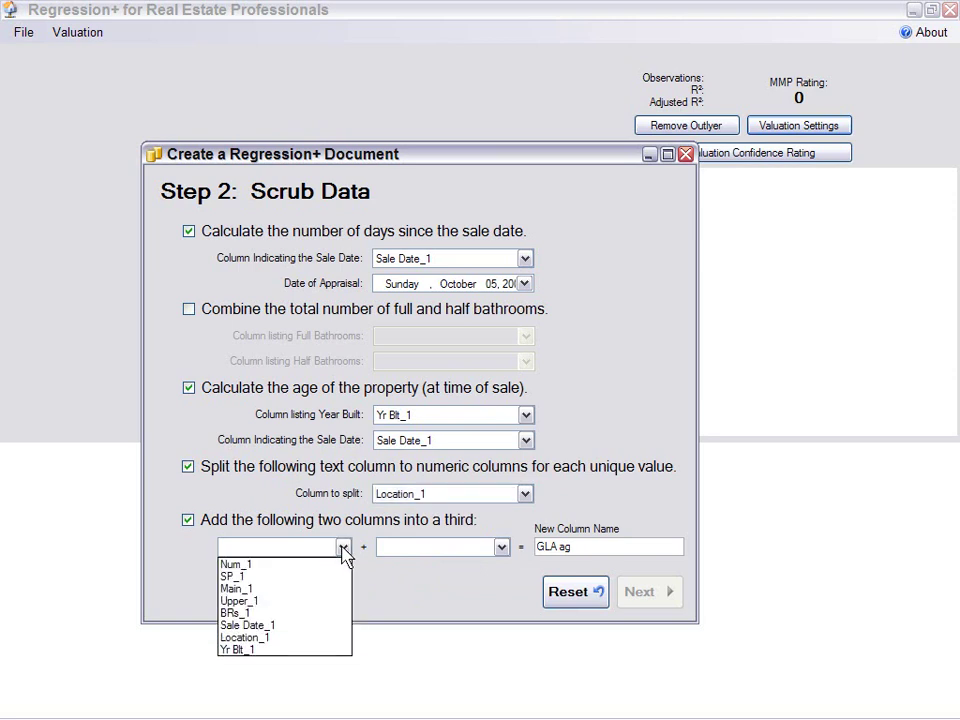
click(277, 589)
click(501, 547)
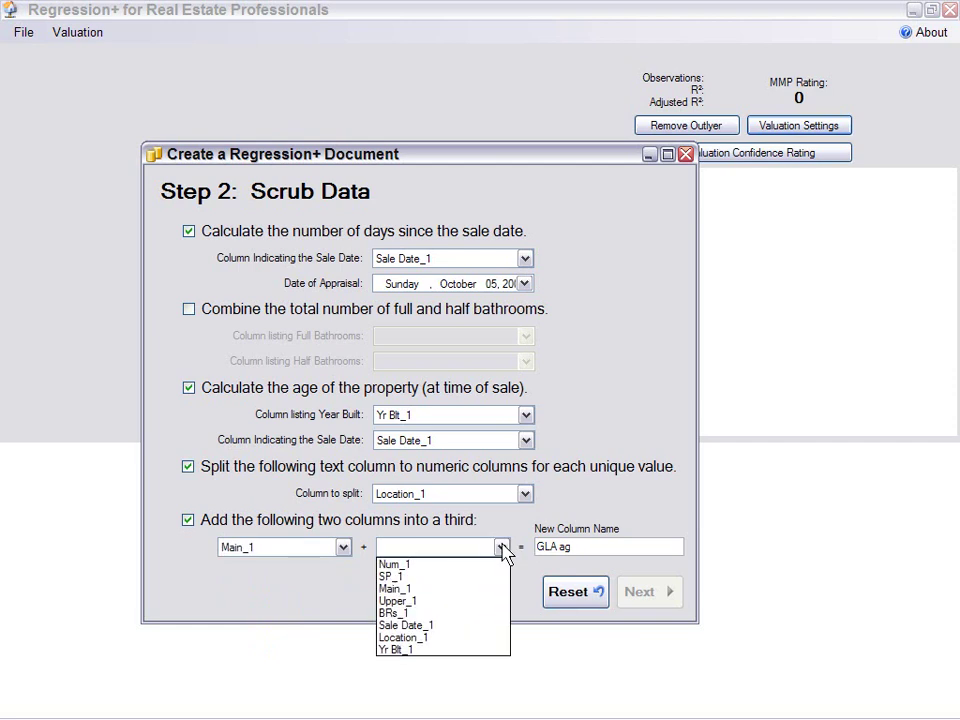
click(400, 601)
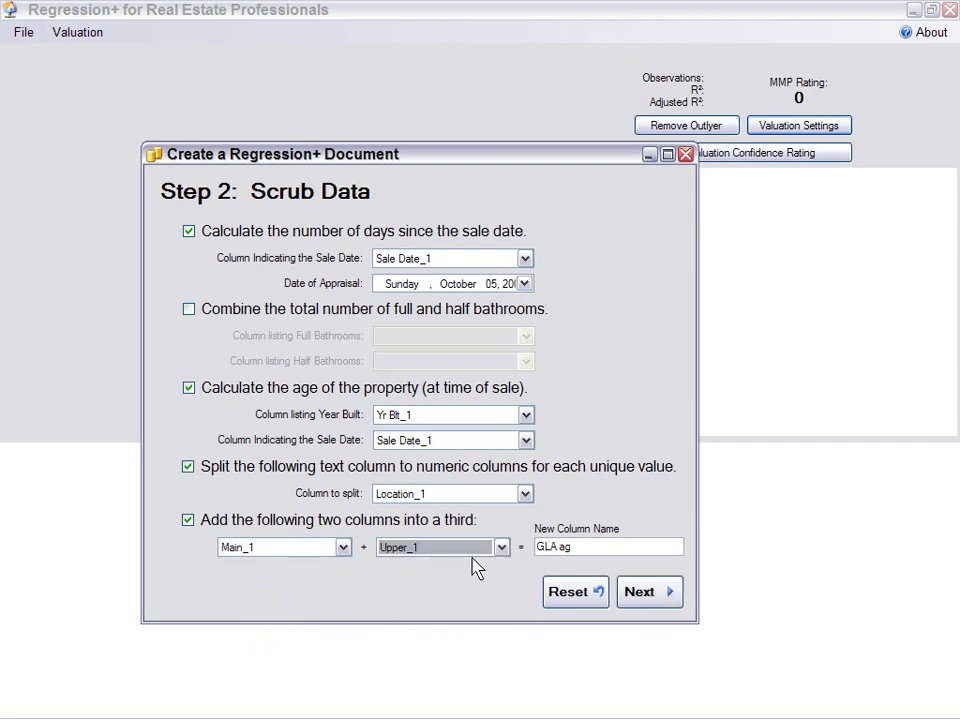
- Make Num_1 the descriptive column and SP_1 the dependent variable
click(651, 593)
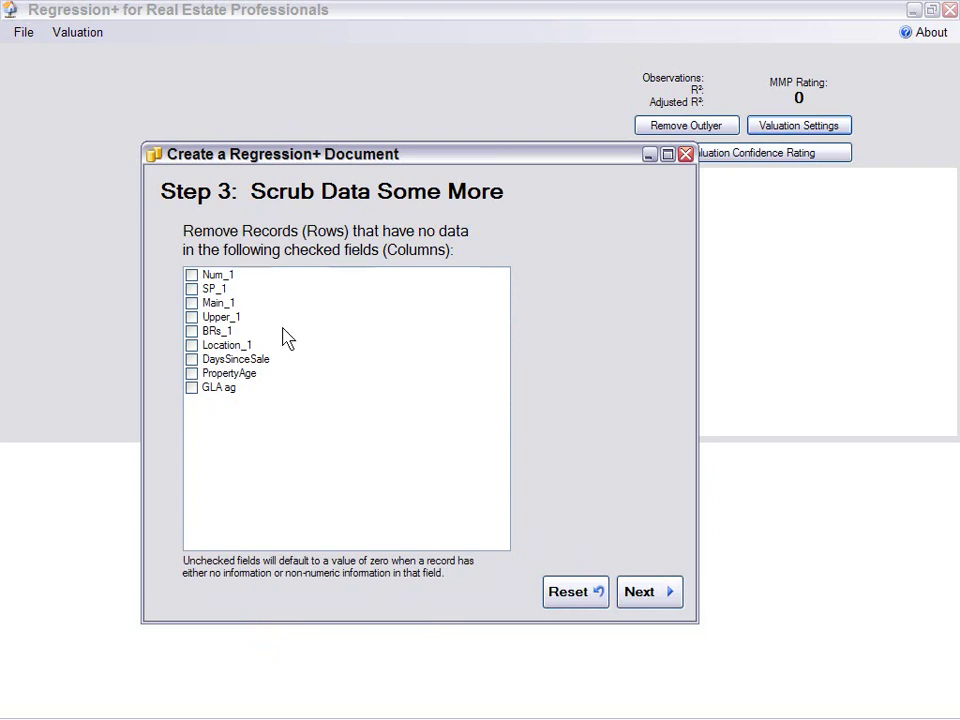
click(640, 592)
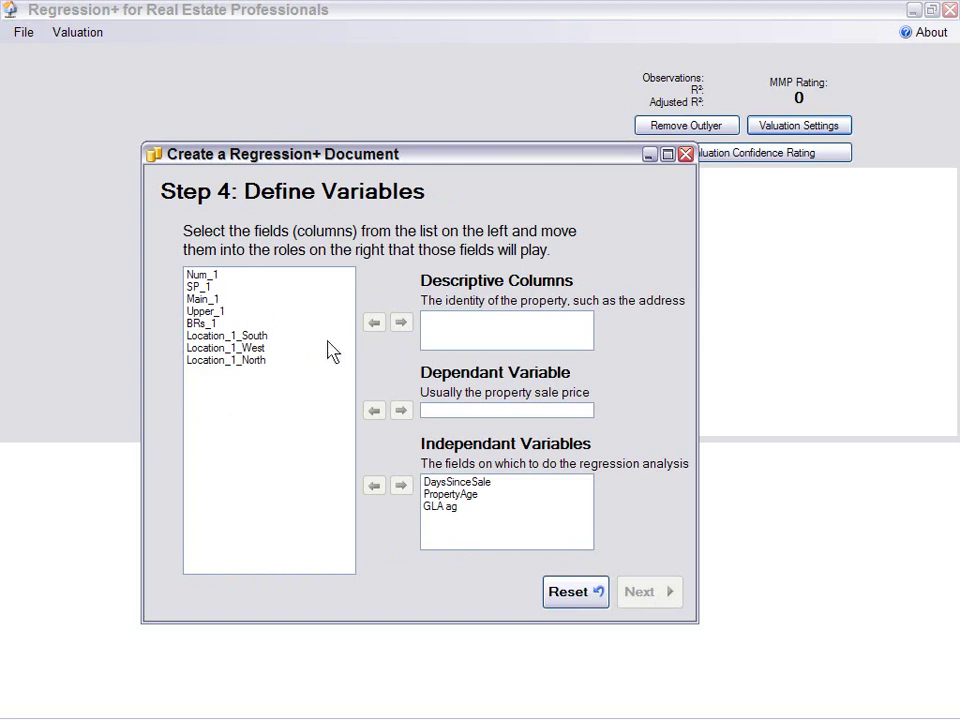
click(209, 276)
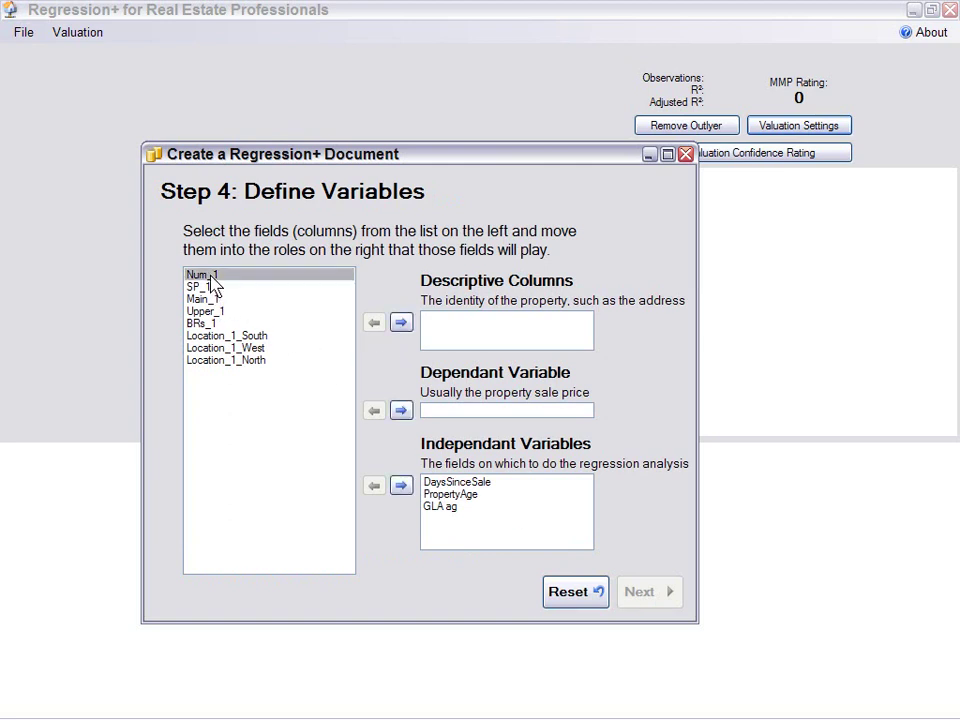
click(401, 322)
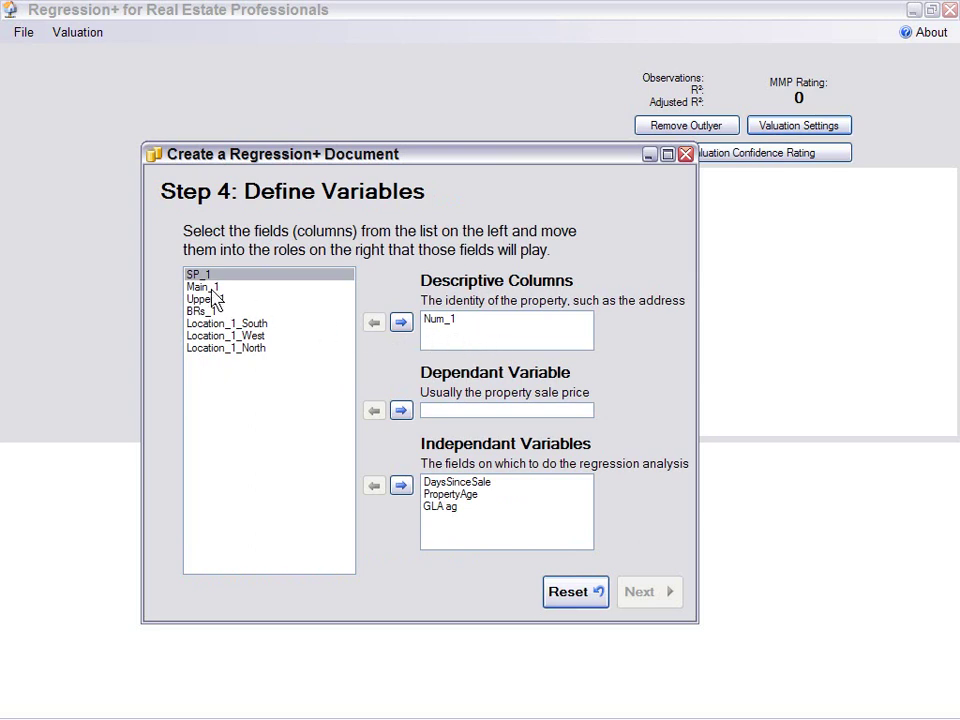
click(400, 410)
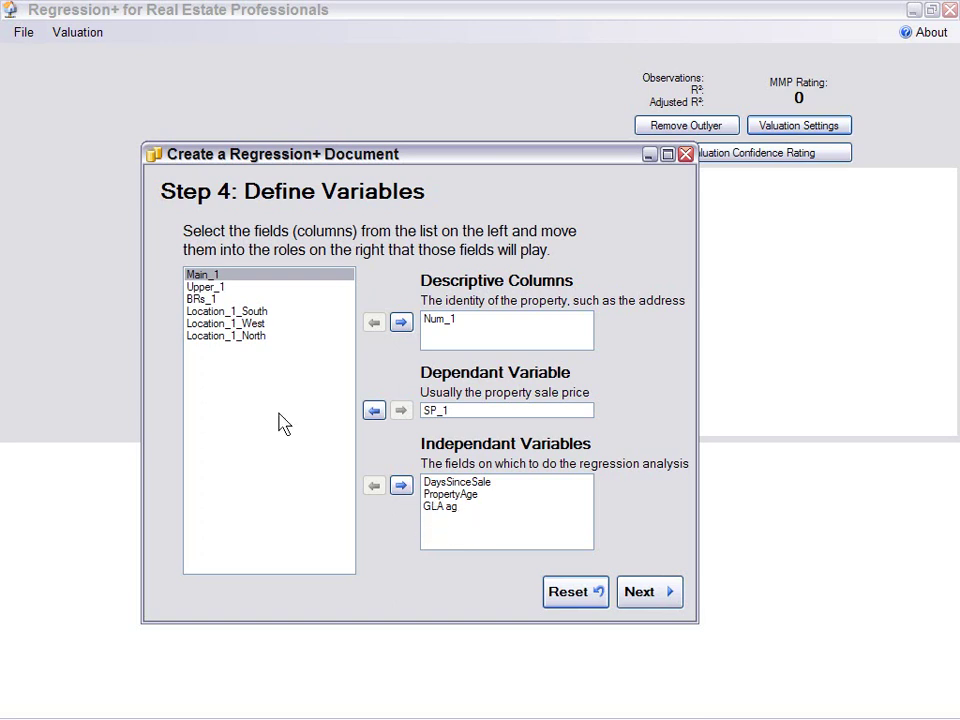
- Add Main_1, BRs_1, Location_1 South/West/North and DaysSinceSale as independent variables
click(456, 483)
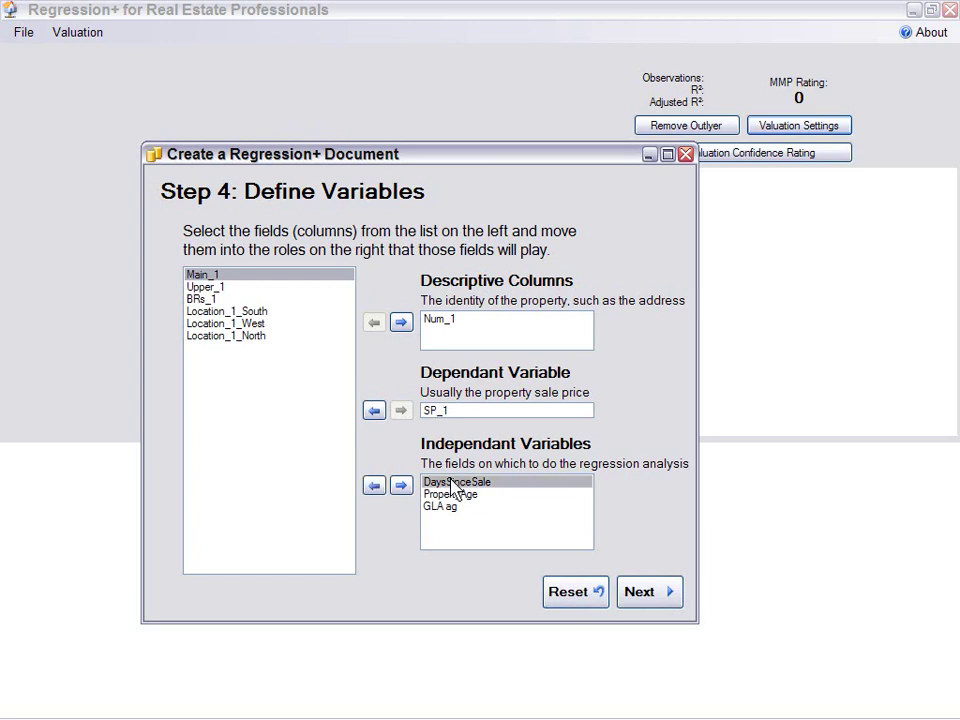
click(375, 486)
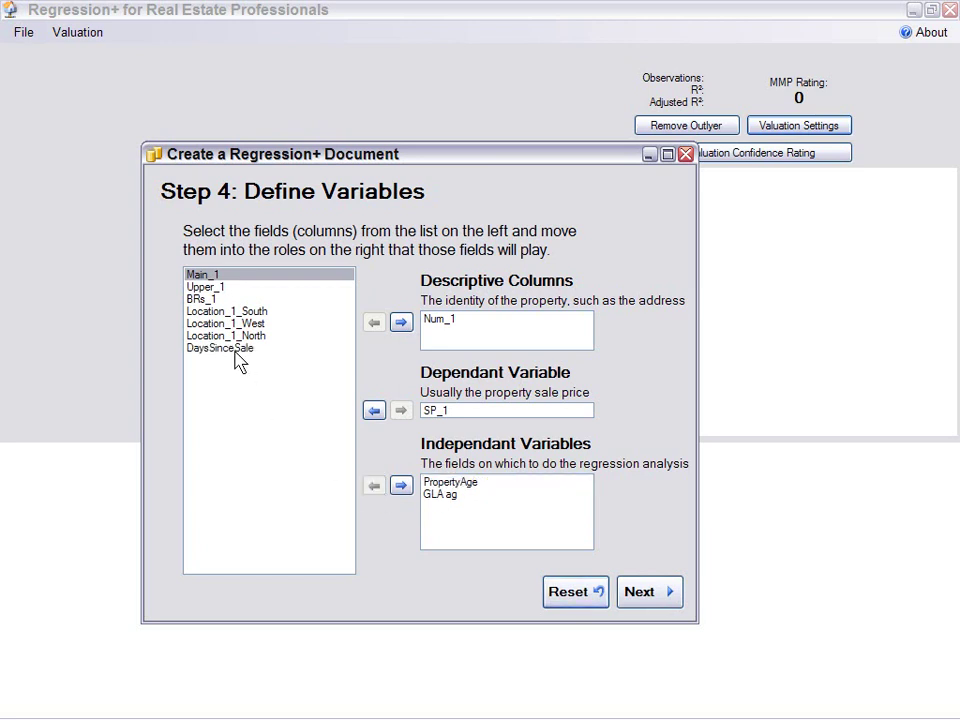
click(401, 486)
click(205, 287)
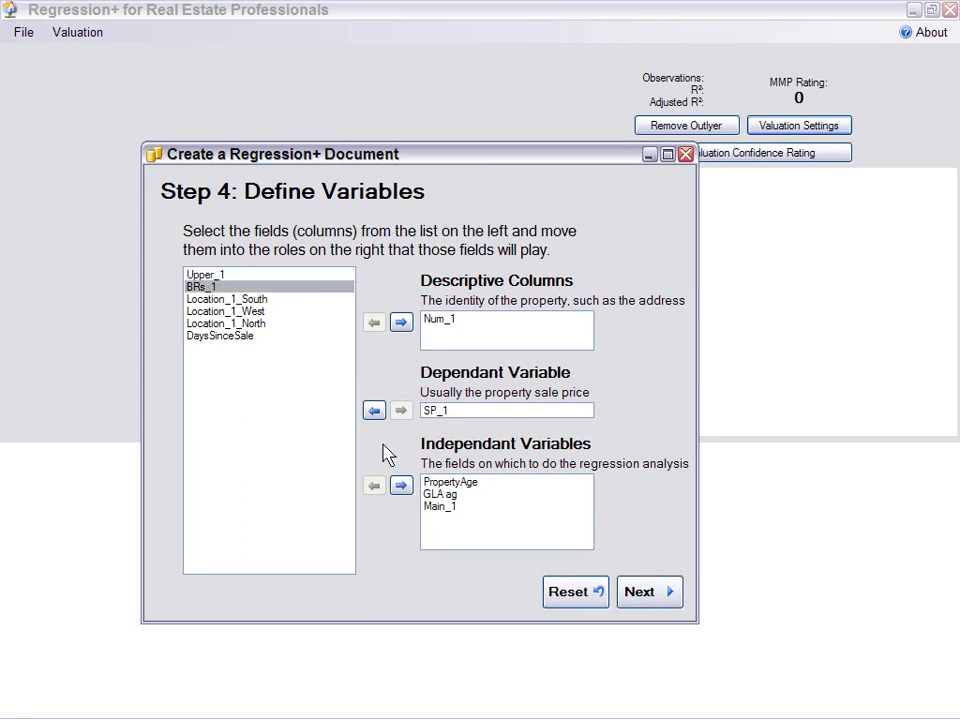
click(401, 486)
click(401, 486)
click(401, 486)
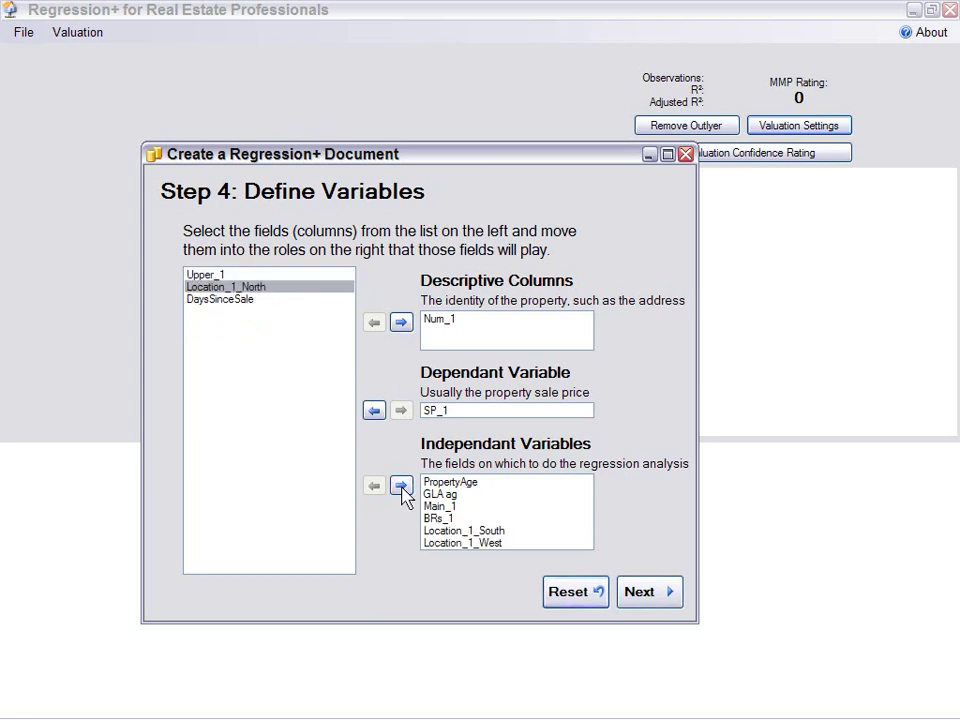
click(401, 486)
click(401, 486)
click(645, 594)
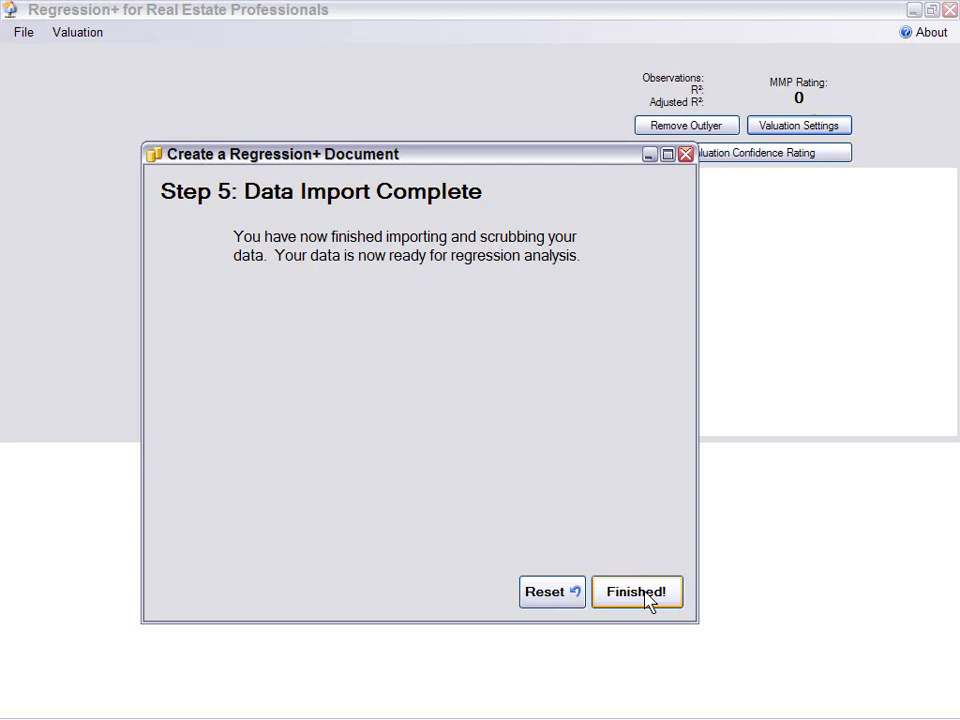
- Run the regression for a $143,000 valuation, clear row 2's BRs_1 flag and include that sale
click(647, 596)
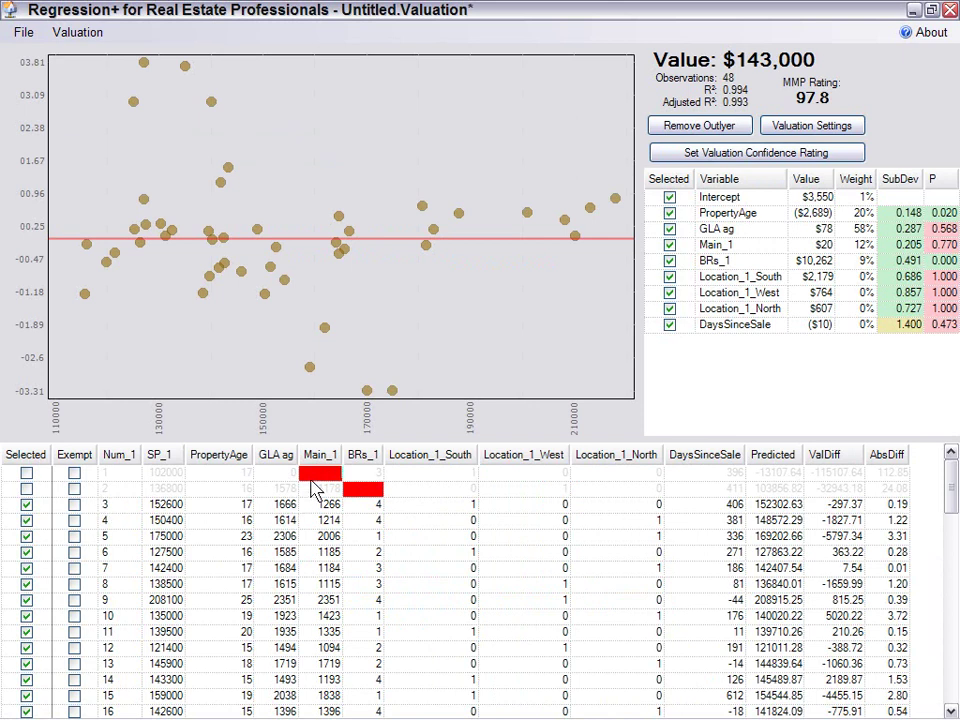
scroll(500, 600, down, 4)
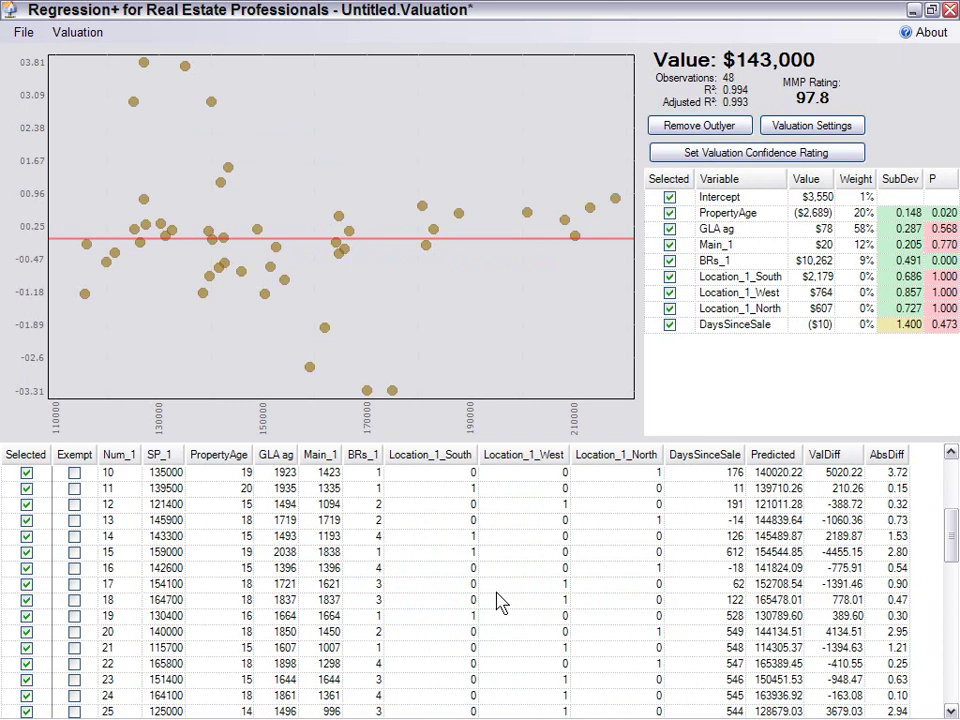
scroll(497, 597, up, 4)
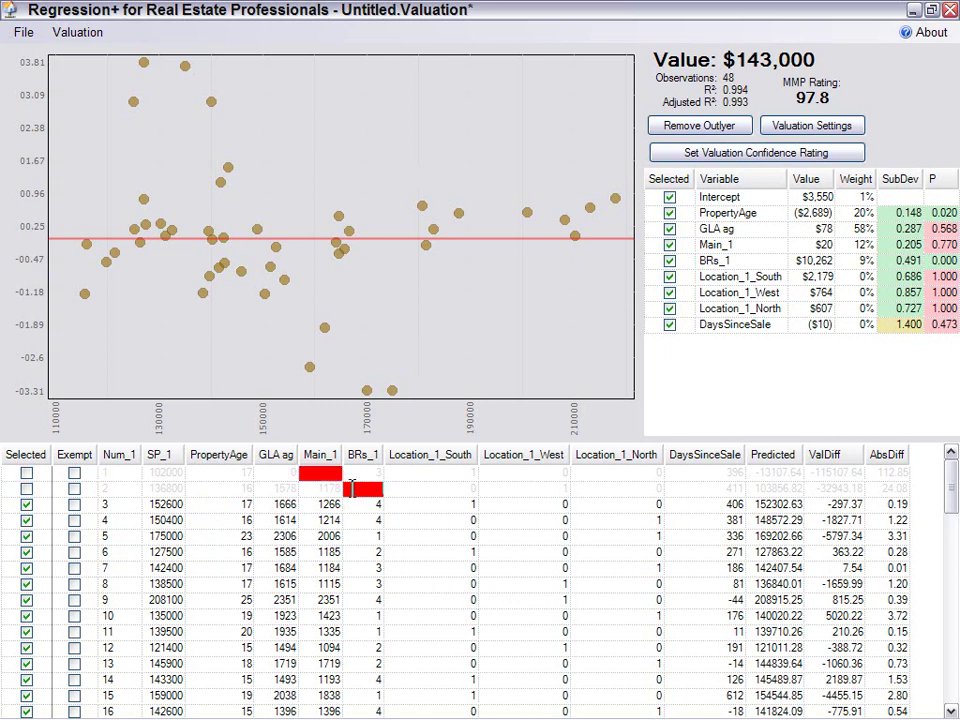
click(378, 519)
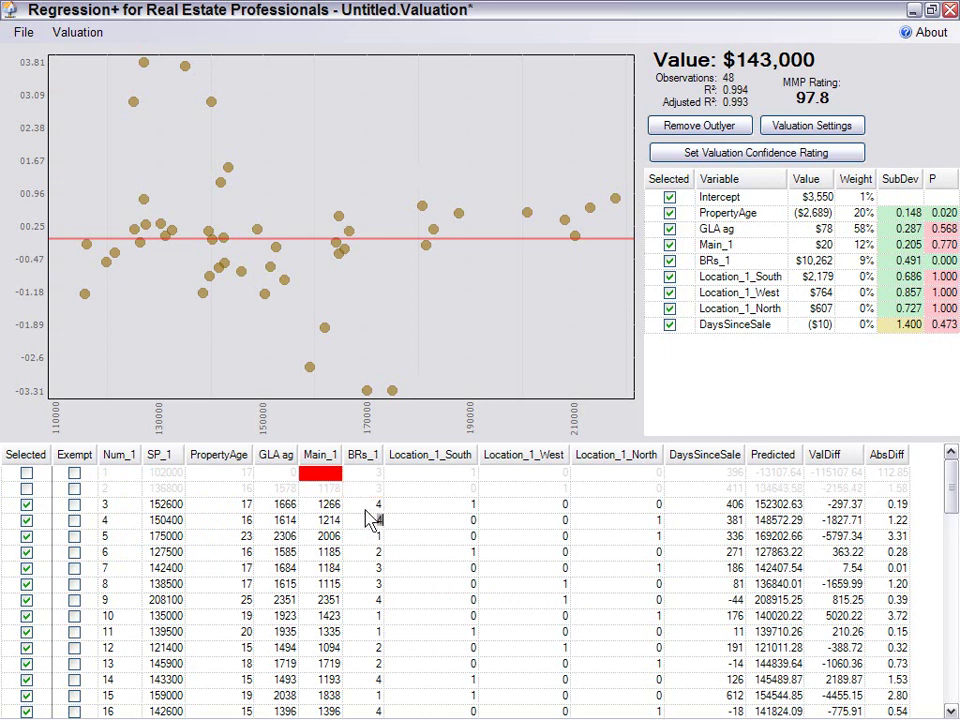
click(26, 490)
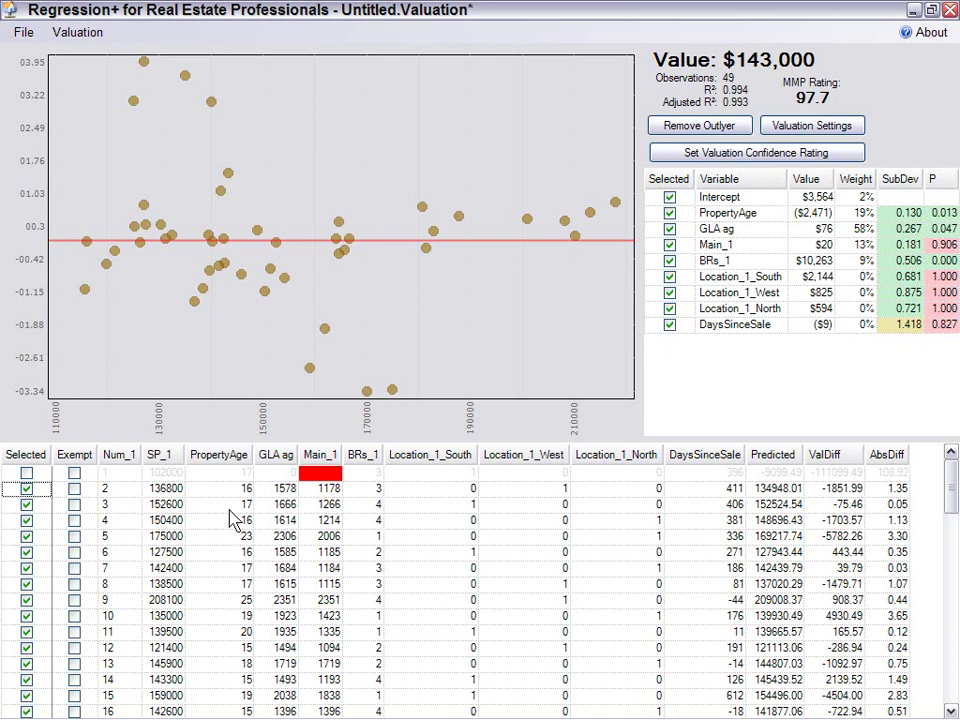
- Zero row 2's SP_1 price, remove it as the worst outlier, and toggle row 4's Exempt box
click(164, 490)
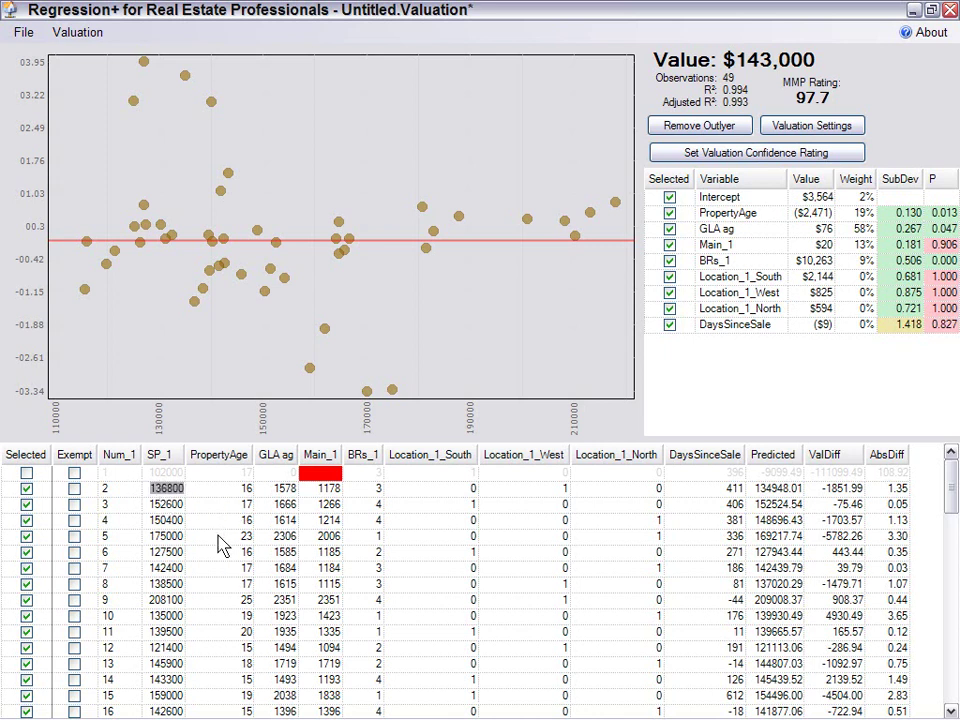
text(0)
click(218, 537)
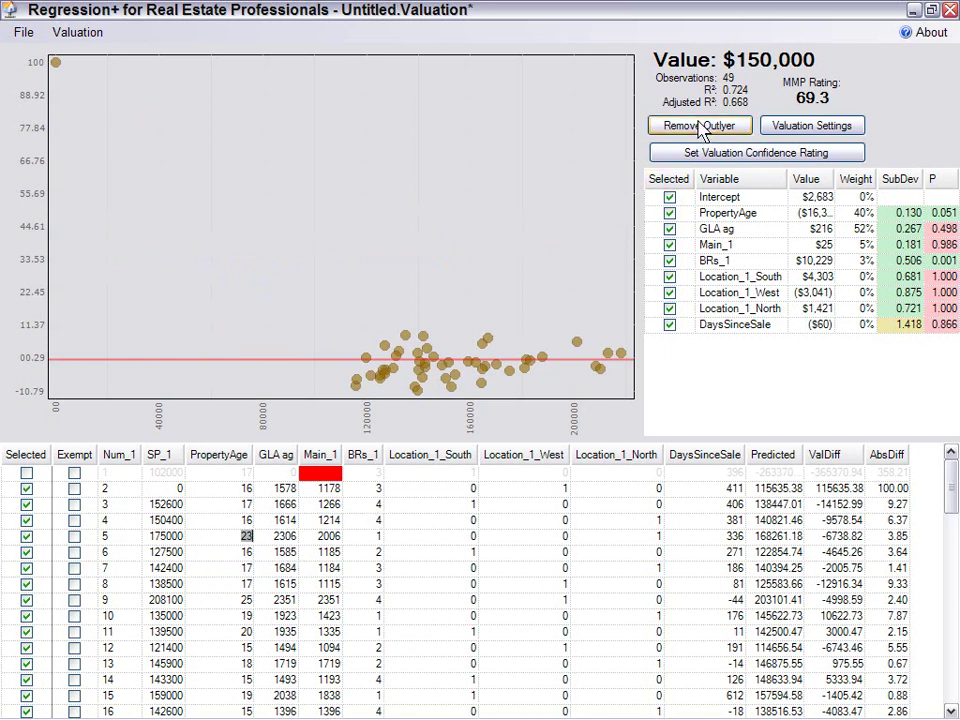
click(698, 127)
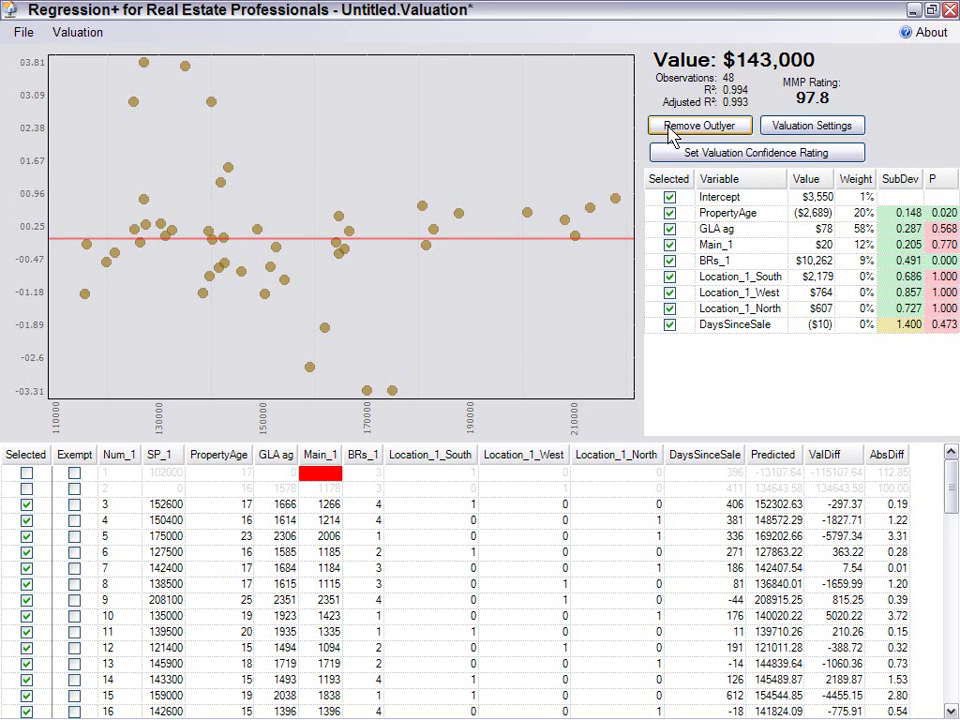
click(74, 521)
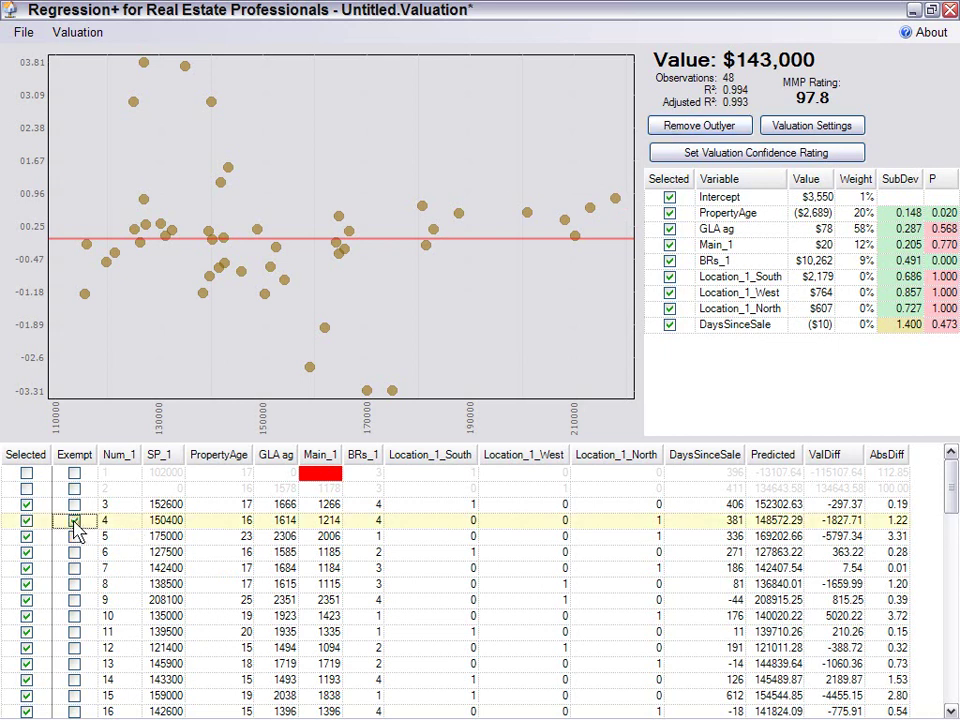
click(74, 521)
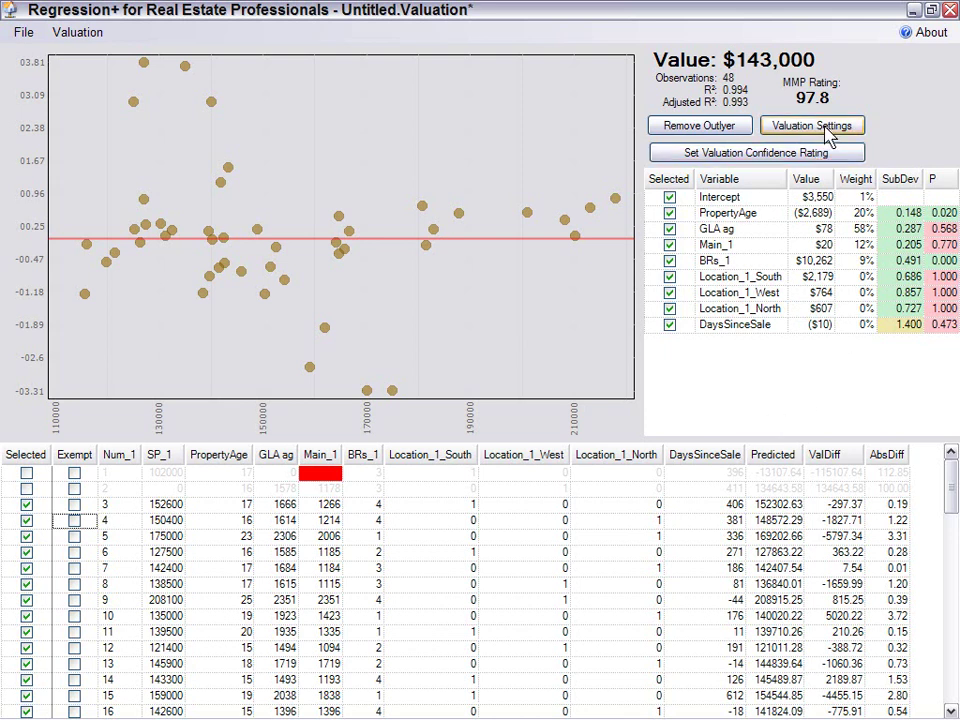
- Open Valuation Settings to view rounding, appraisal date and subject property characteristics
click(813, 128)
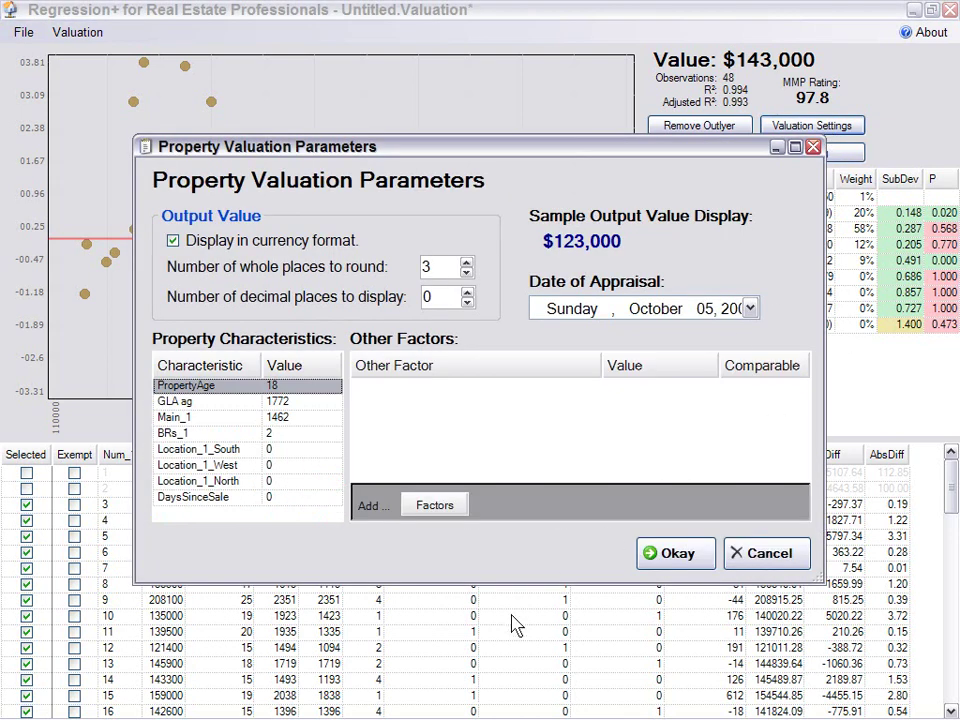